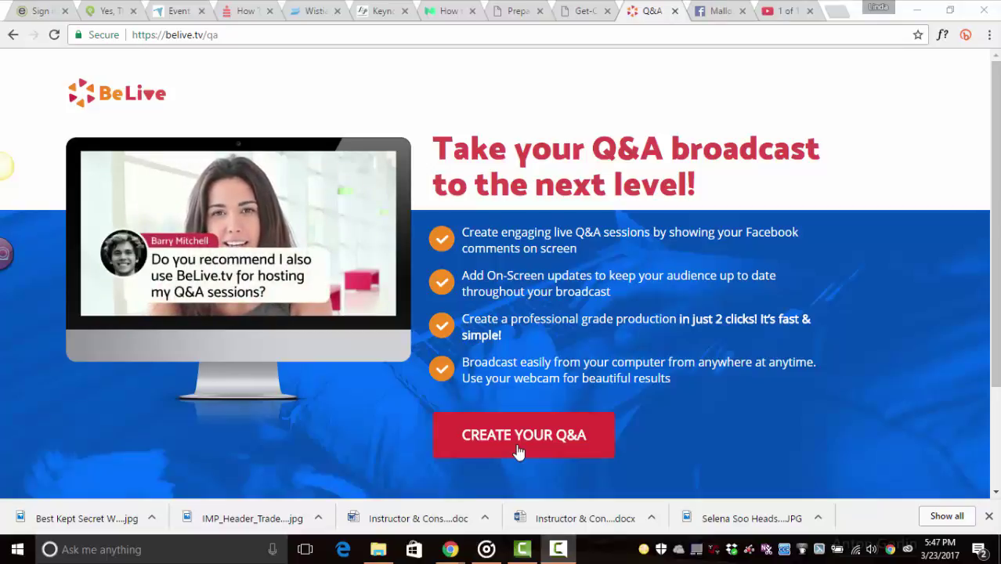
Step: Begin a new Q&A broadcast with the share text "Be Live Q and A" and fill in the host's e-mail address
{"action": "left_click", "coordinate": [518, 452]}
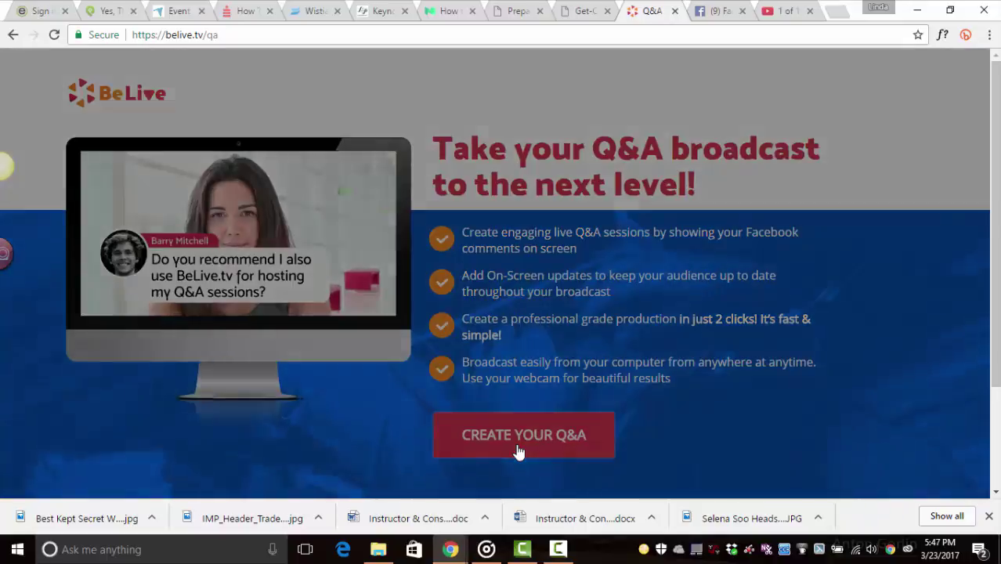
{"action": "left_click", "coordinate": [412, 194]}
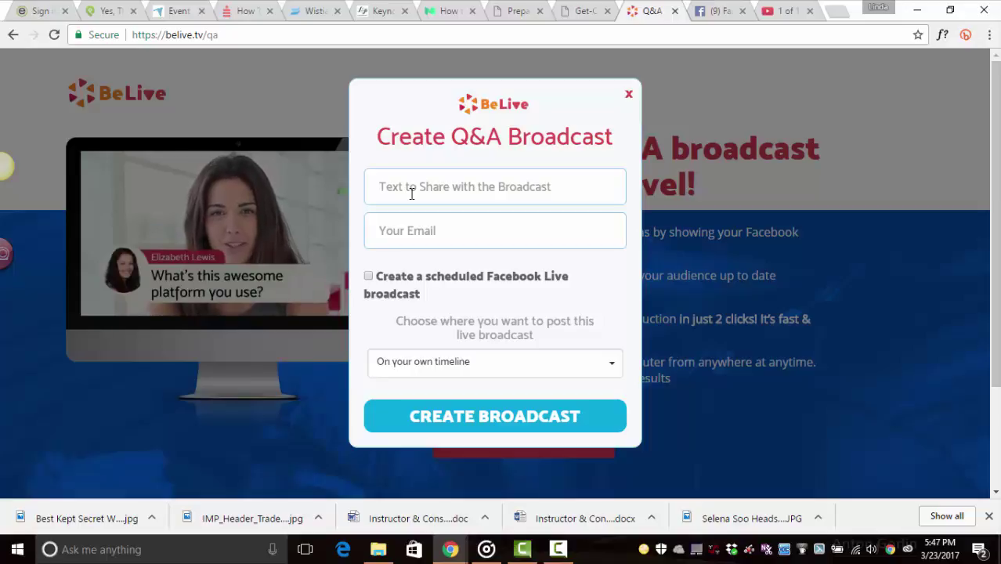
{"action": "type", "text": "Be Live Q and A"}
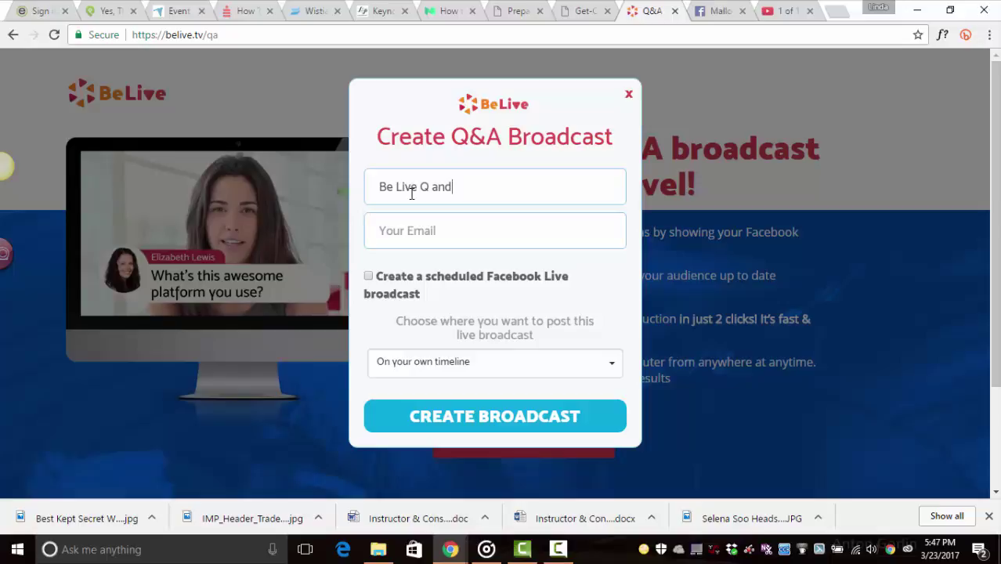
{"action": "left_click", "coordinate": [411, 239]}
{"action": "type", "text": "lin"}
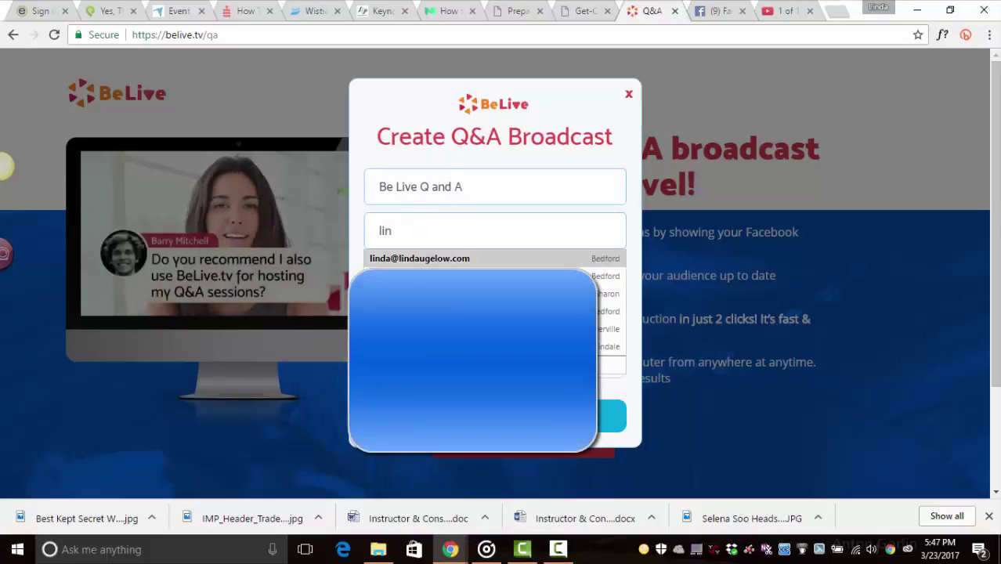
{"action": "left_click", "coordinate": [418, 260]}
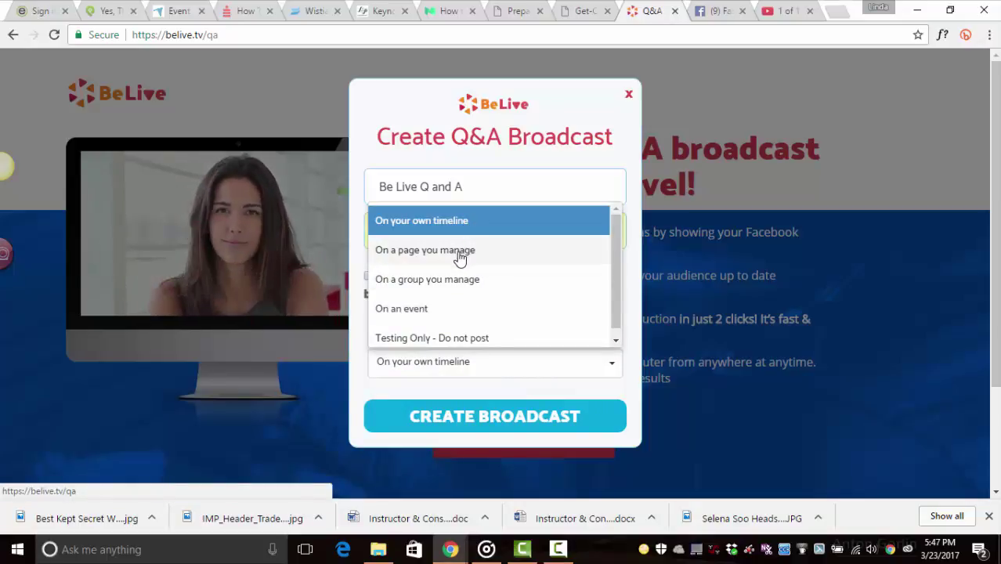
Step: Choose to post the broadcast on a page you manage, select the host's own page, and create the broadcast
{"action": "left_click", "coordinate": [460, 257]}
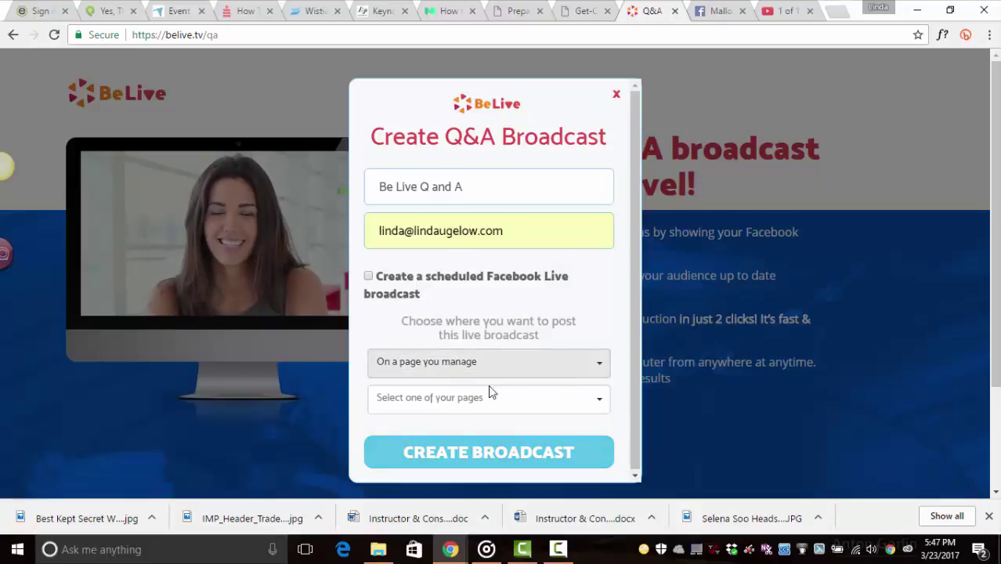
{"action": "left_click", "coordinate": [501, 405]}
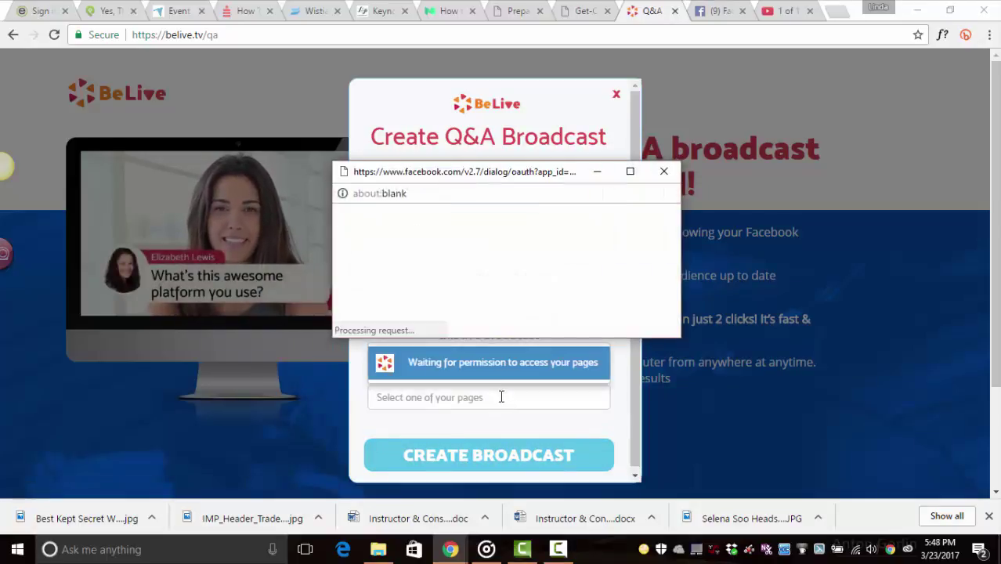
{"action": "left_click", "coordinate": [470, 335]}
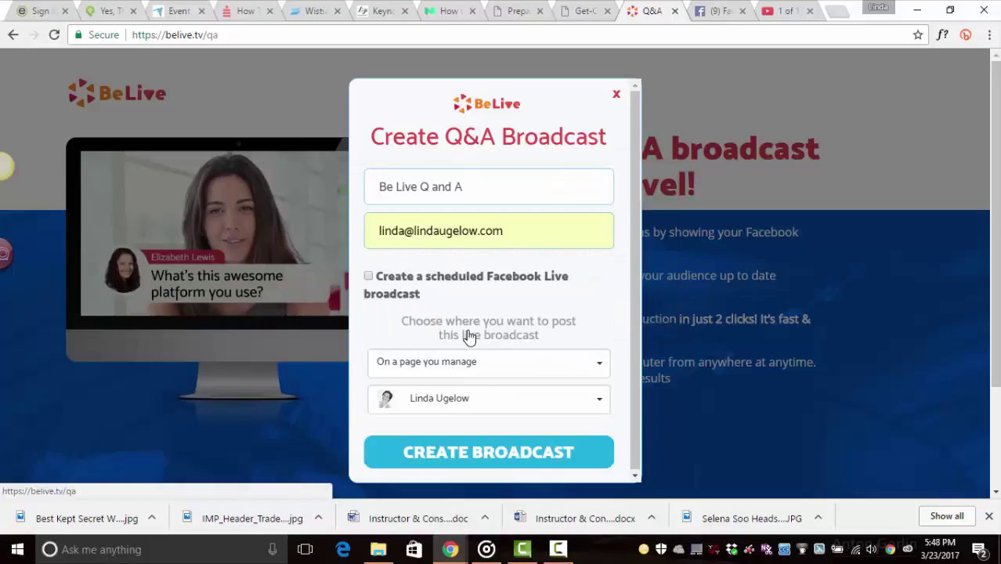
{"action": "left_click", "coordinate": [495, 451]}
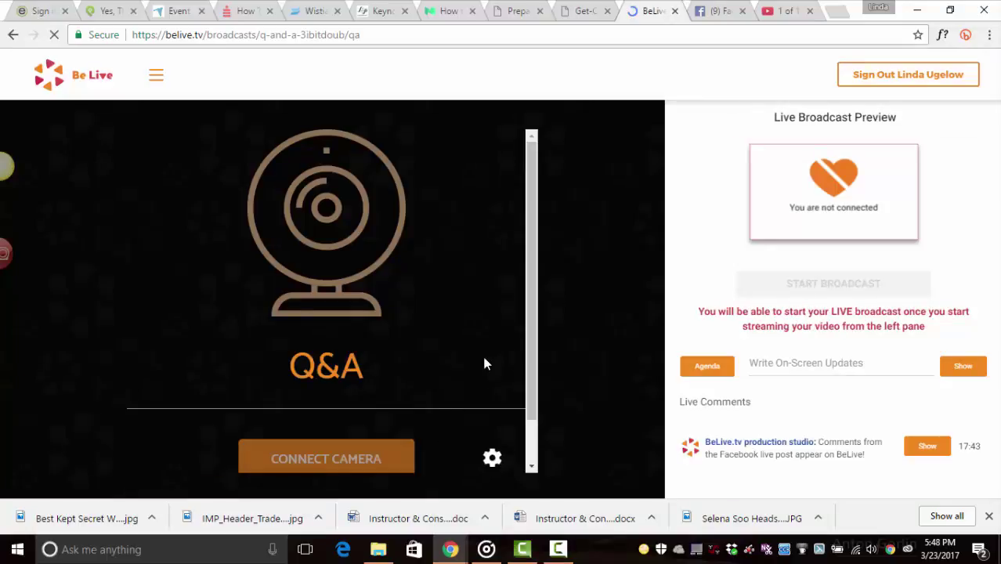
Step: Set the resolution to HD 720p, pick the Logitech HD Pro camera and the HD Pro Webcam C920 microphone, and connect the camera
{"action": "left_click", "coordinate": [492, 460]}
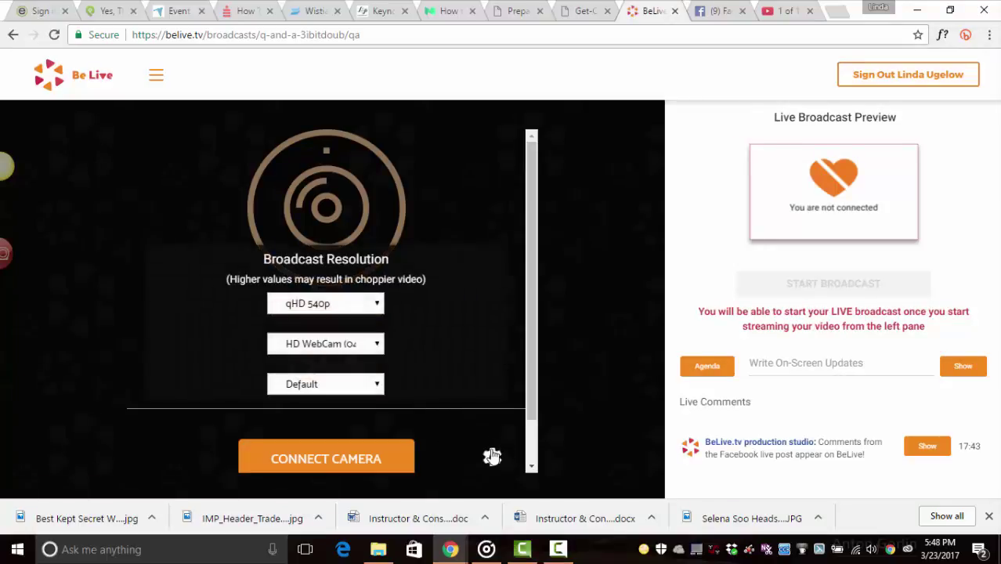
{"action": "left_click", "coordinate": [378, 305]}
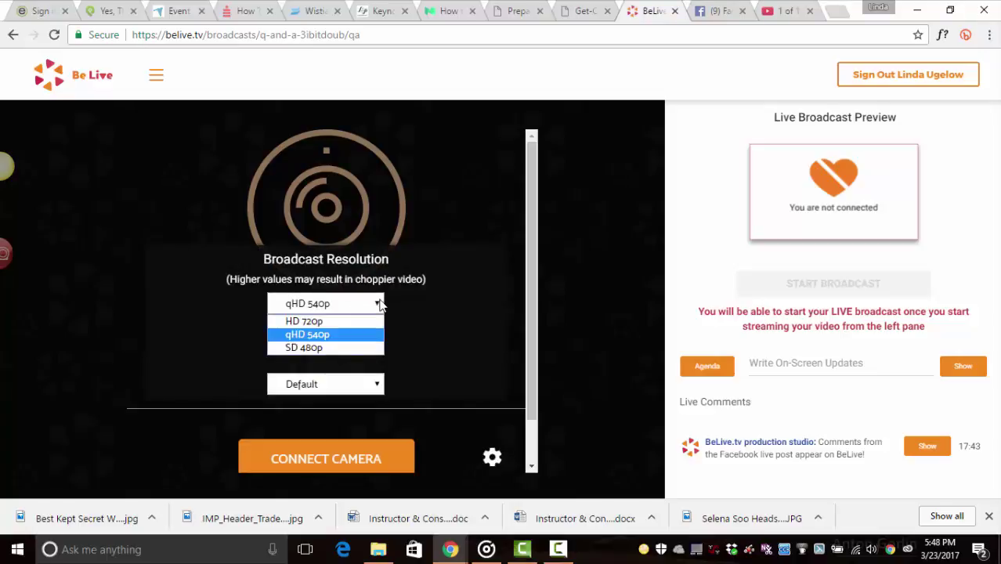
{"action": "left_click", "coordinate": [335, 322]}
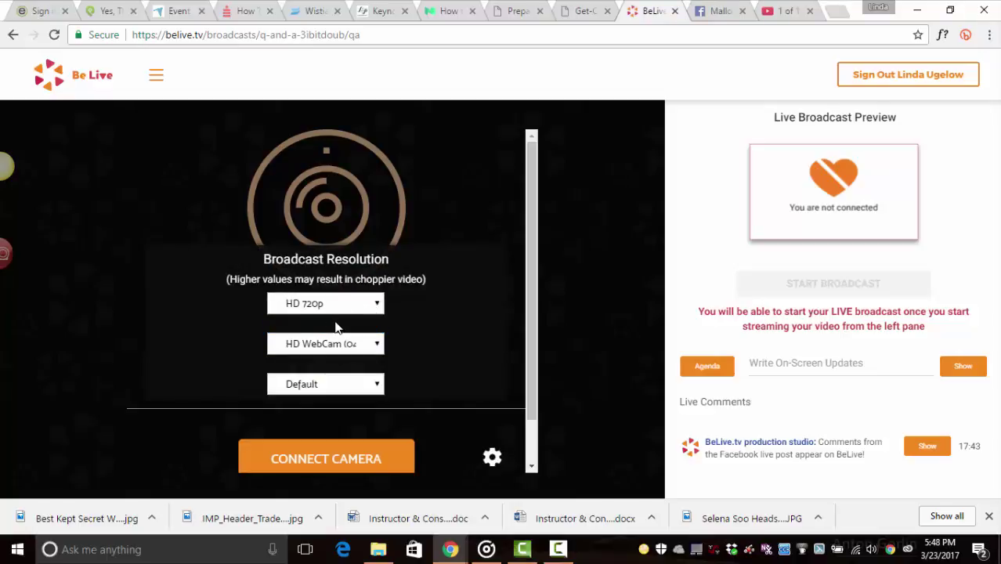
{"action": "left_click", "coordinate": [378, 347]}
{"action": "left_click", "coordinate": [382, 376]}
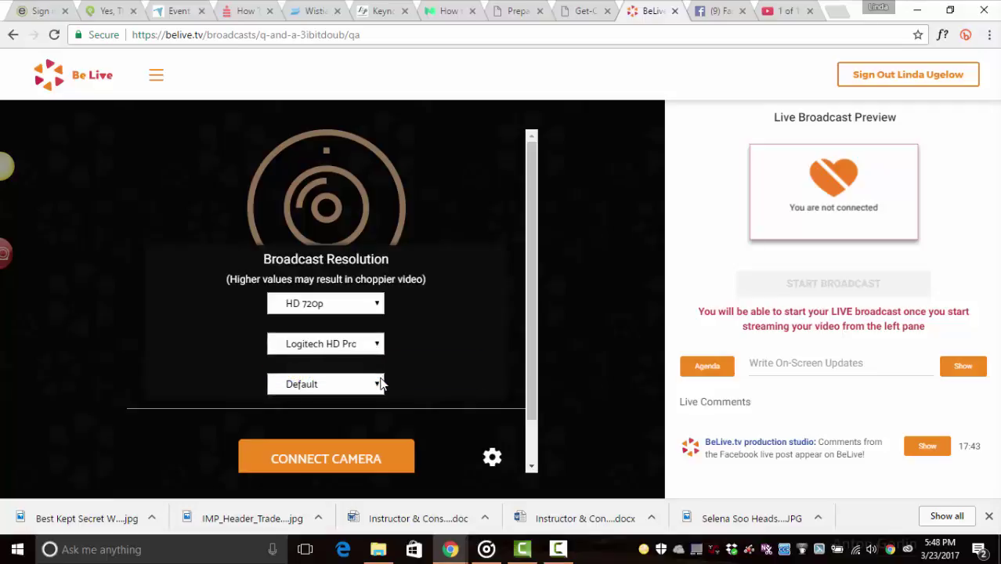
{"action": "left_click", "coordinate": [376, 386]}
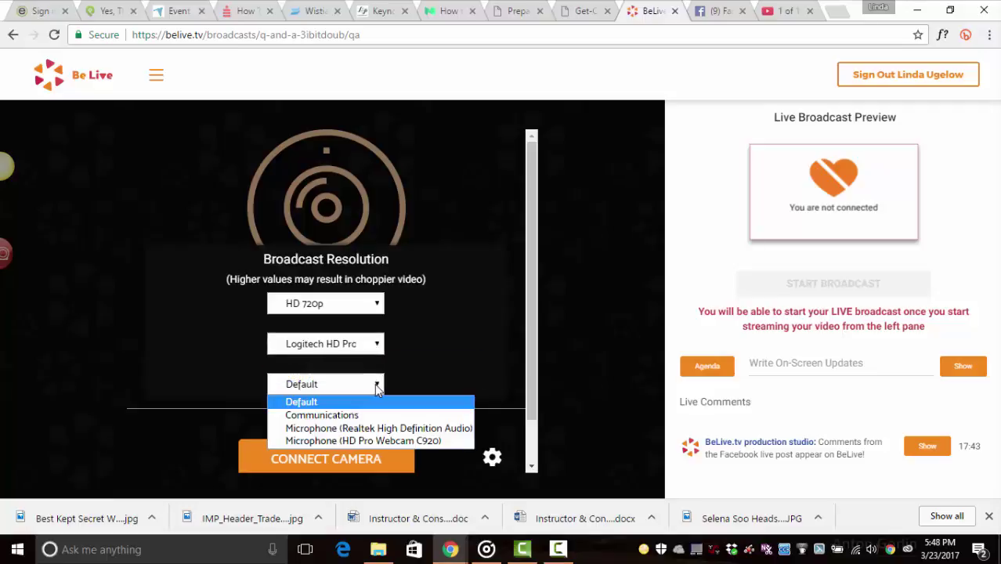
{"action": "left_click", "coordinate": [384, 441]}
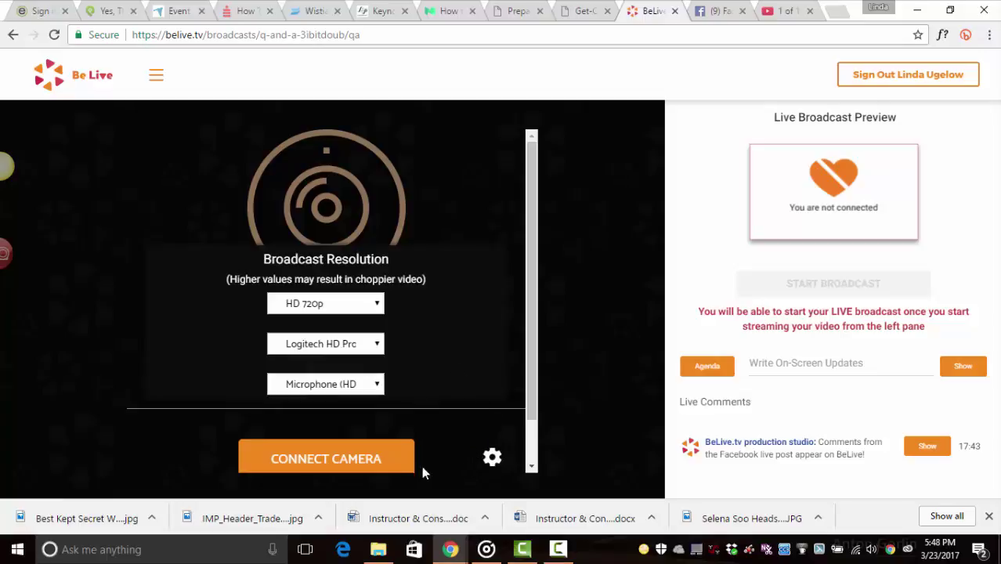
{"action": "left_click", "coordinate": [344, 460]}
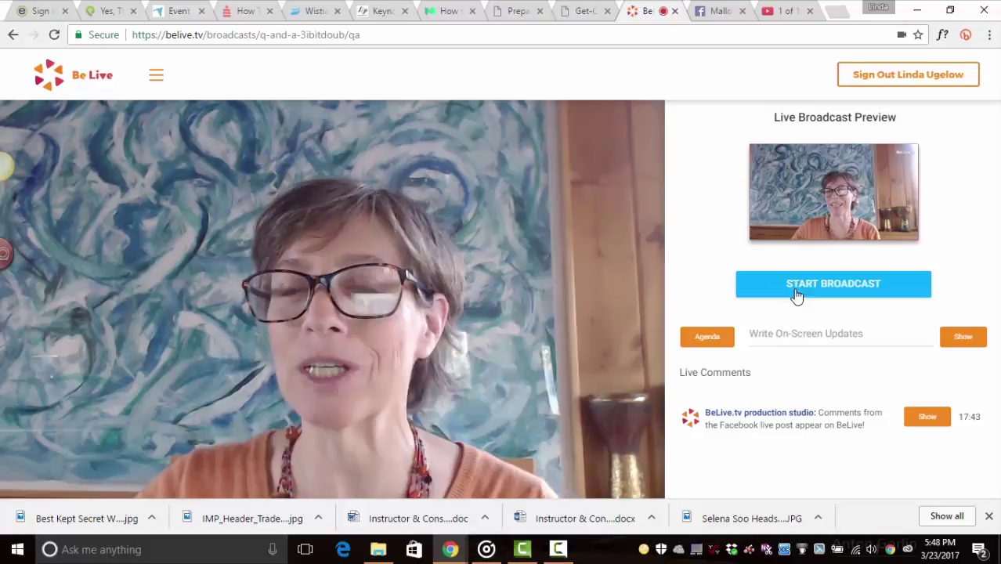
Step: Show the on-screen update "comments" in the broadcast preview and hide it again
{"action": "left_click", "coordinate": [755, 333]}
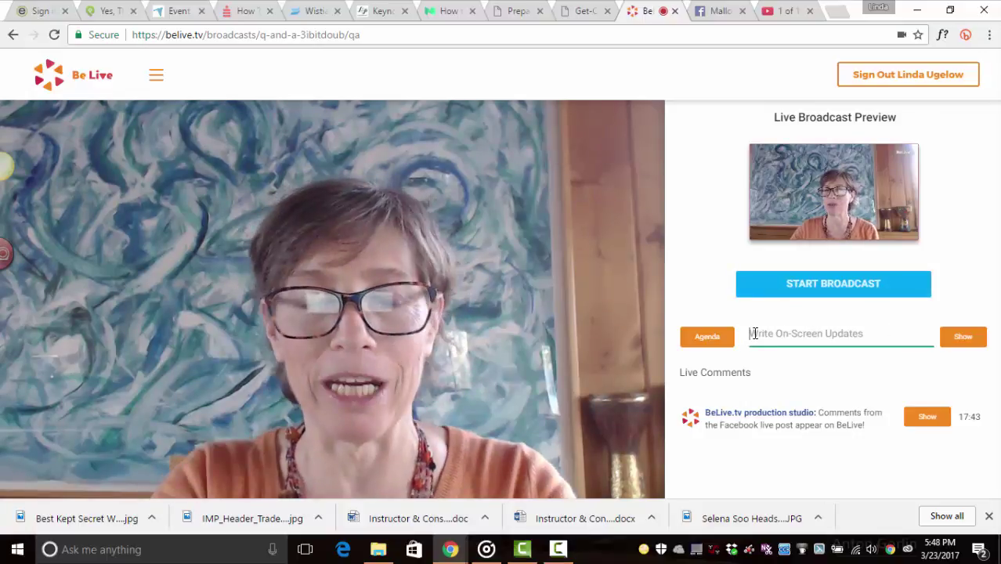
{"action": "type", "text": "comments"}
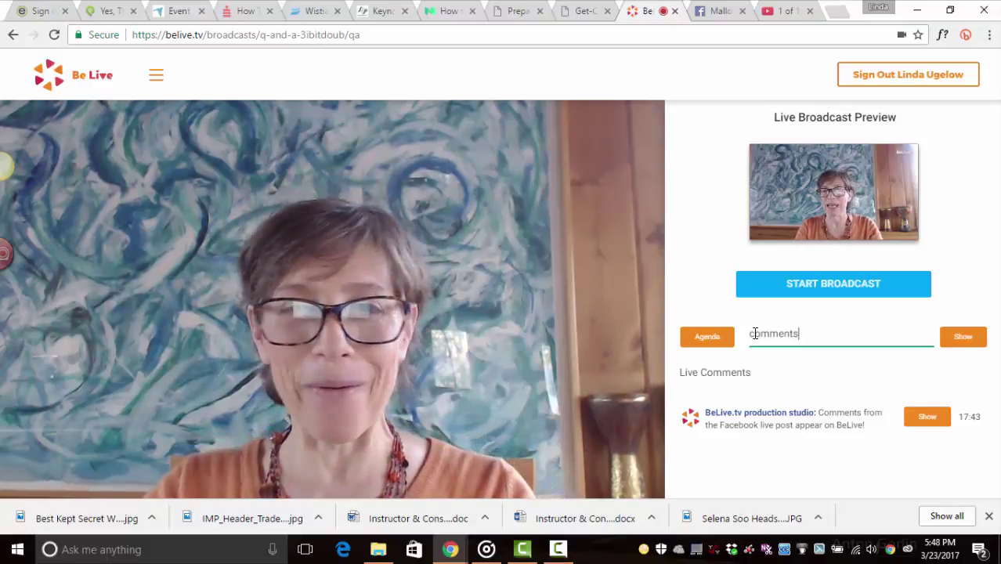
{"action": "left_click", "coordinate": [979, 342]}
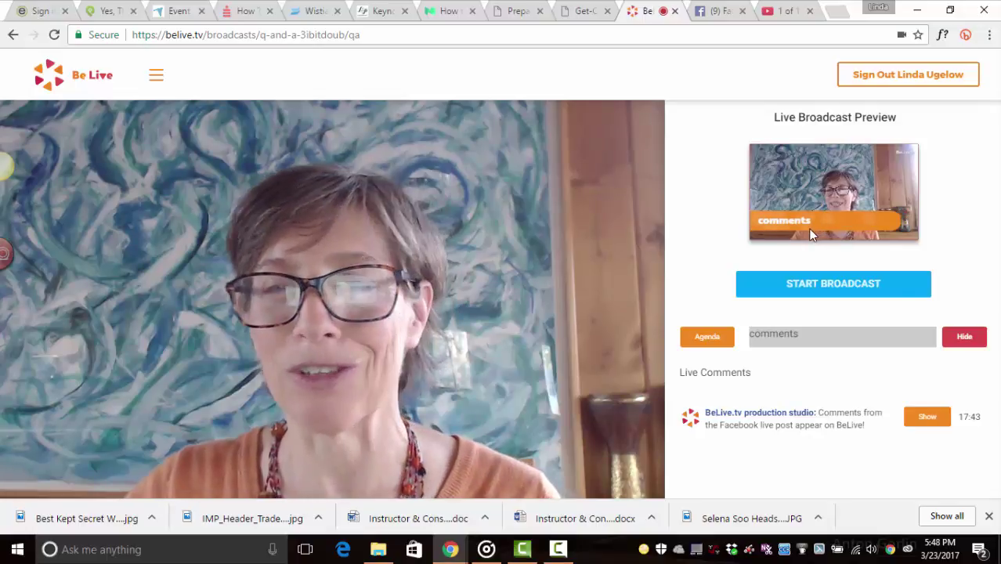
{"action": "left_click", "coordinate": [978, 335]}
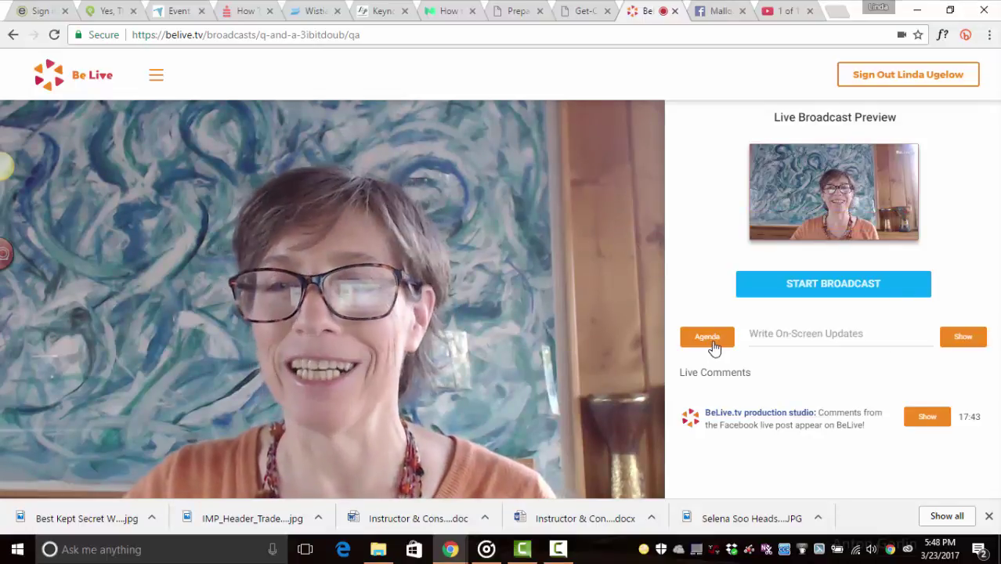
Step: Add an agenda item titled "introduction" to the broadcast
{"action": "left_click", "coordinate": [707, 337]}
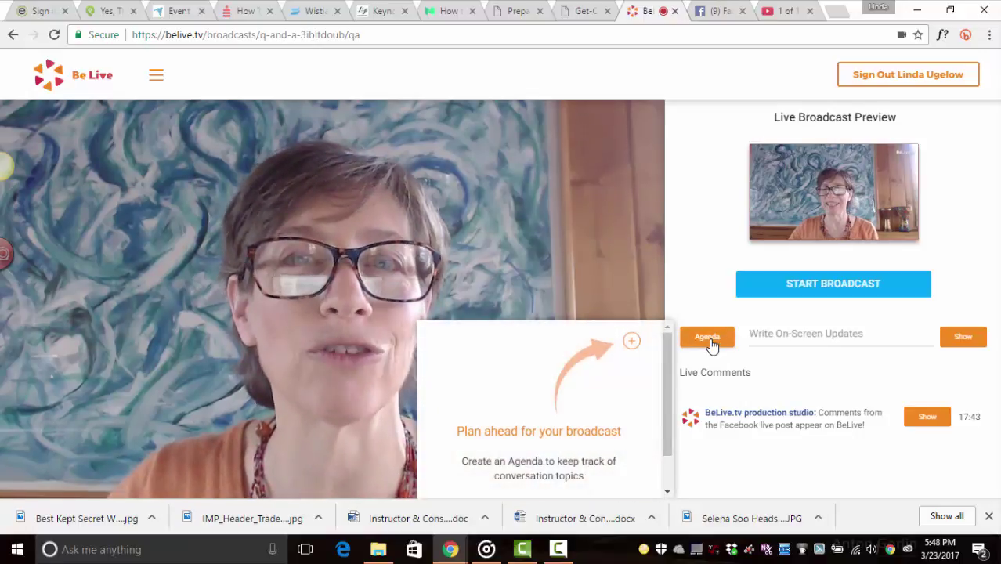
{"action": "left_click", "coordinate": [628, 346]}
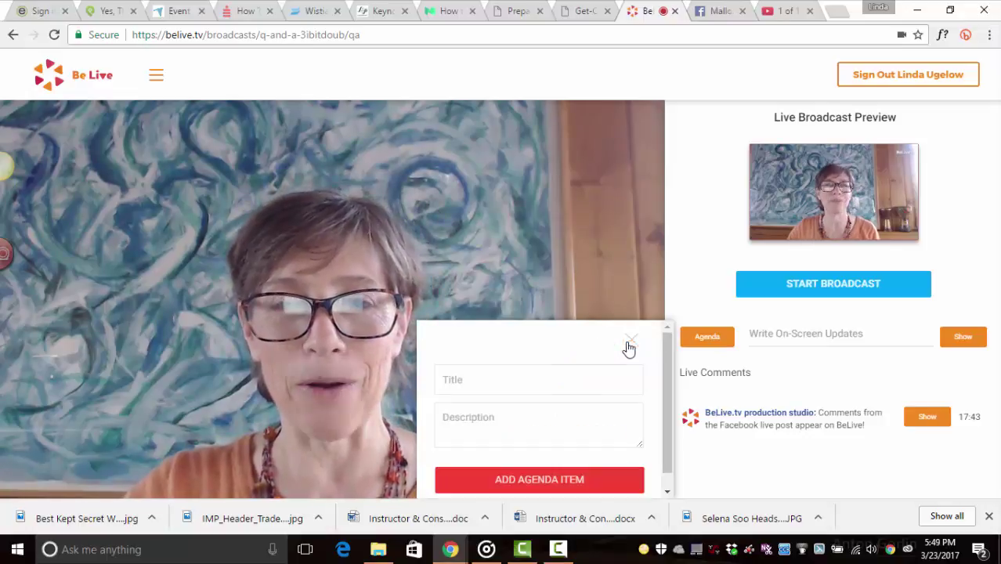
{"action": "left_click", "coordinate": [510, 379]}
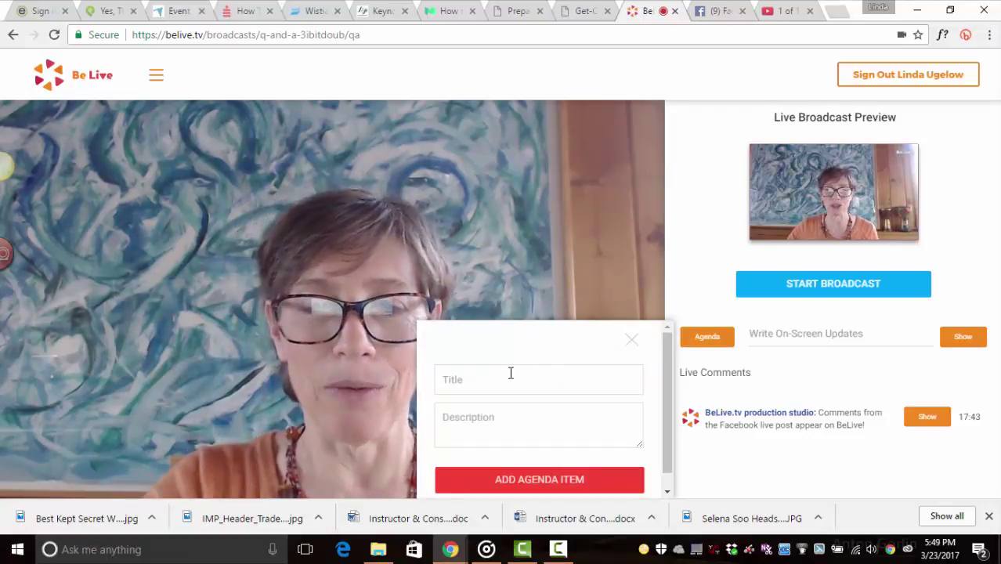
{"action": "type", "text": "introduction"}
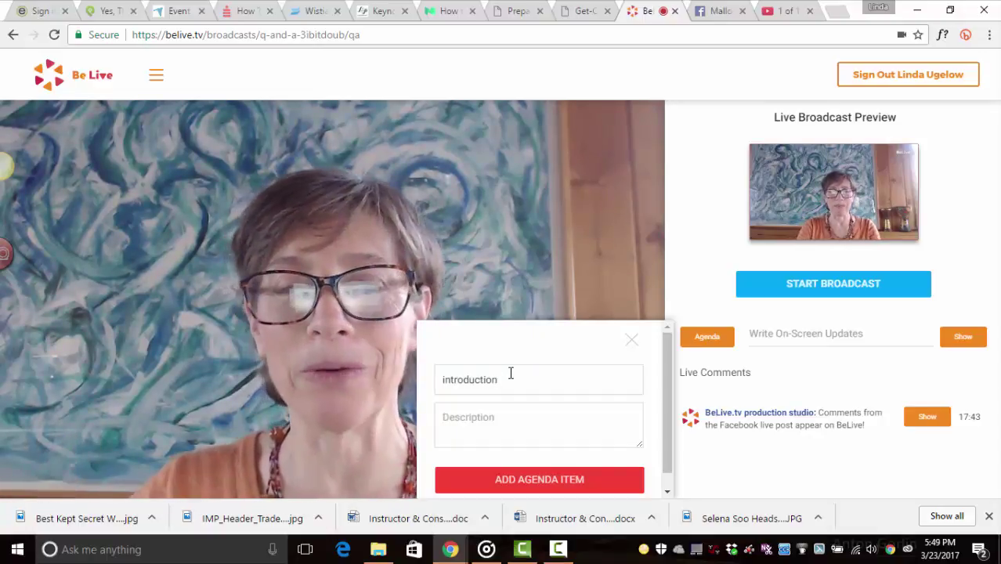
{"action": "left_click", "coordinate": [546, 481]}
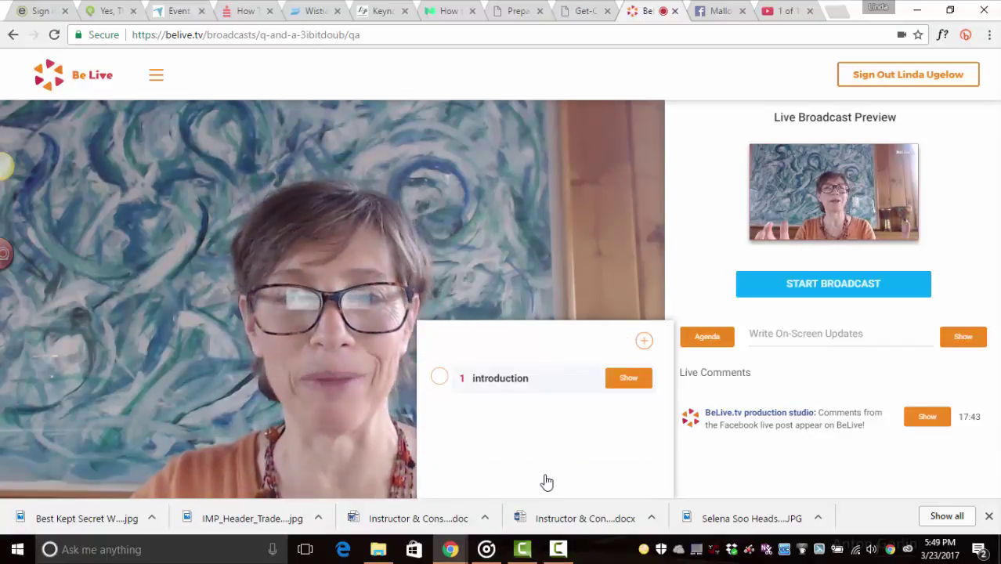
Step: Add the host's website address as a second agenda item, show it on the broadcast, and close the agenda
{"action": "left_click", "coordinate": [639, 344]}
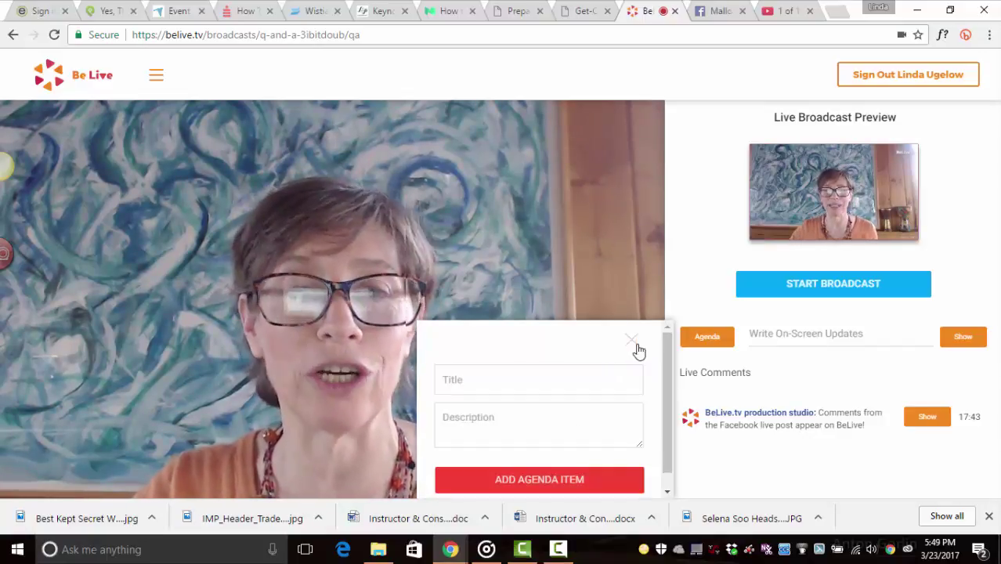
{"action": "left_click", "coordinate": [607, 383]}
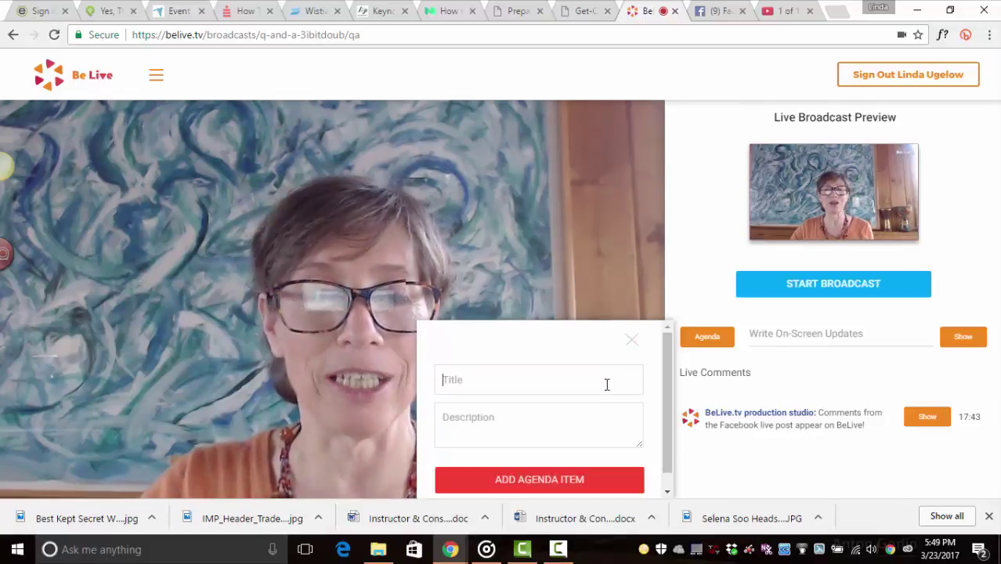
{"action": "type", "text": "www.k"}
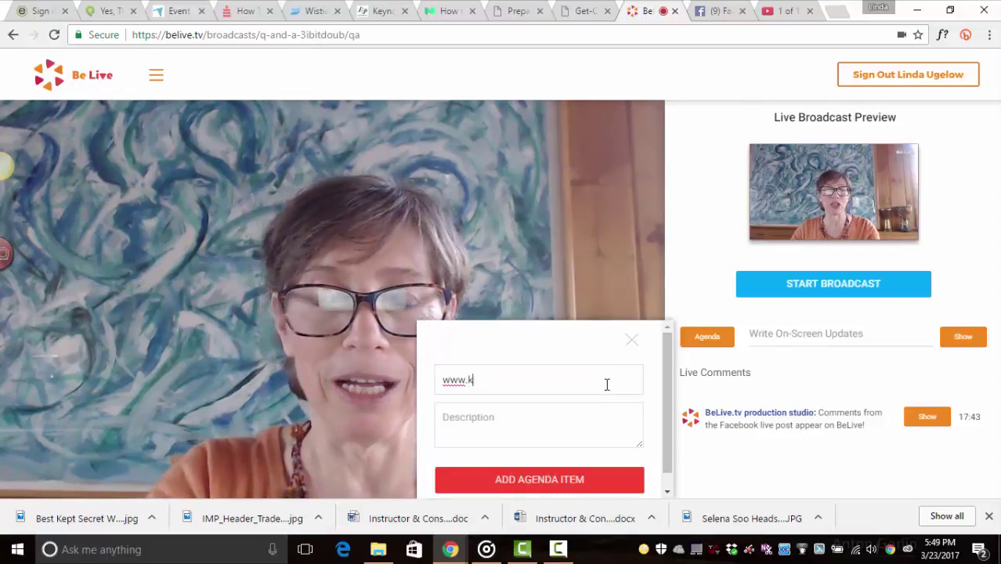
{"action": "key", "text": "BackSpace"}
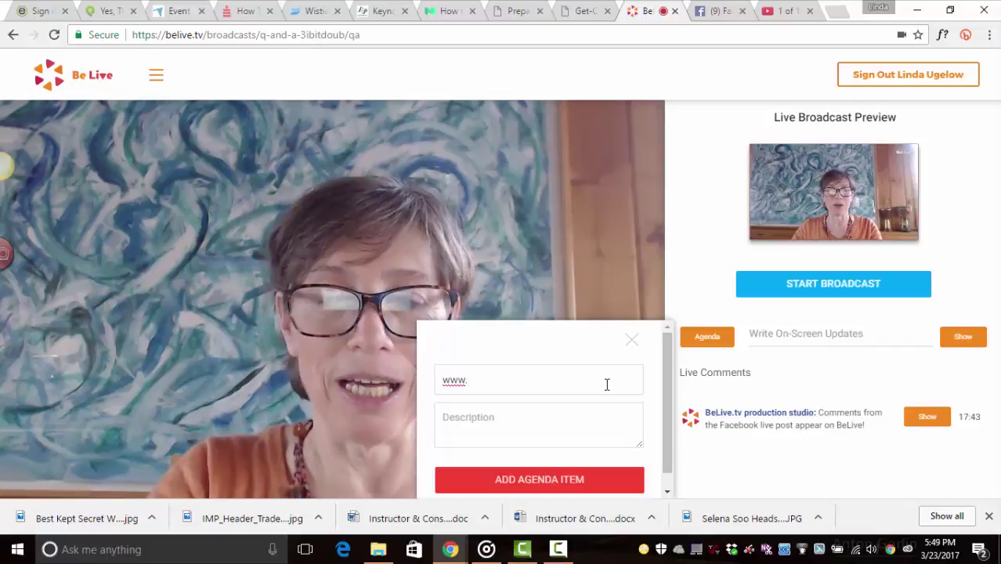
{"action": "type", "text": "lindaugelow.c"}
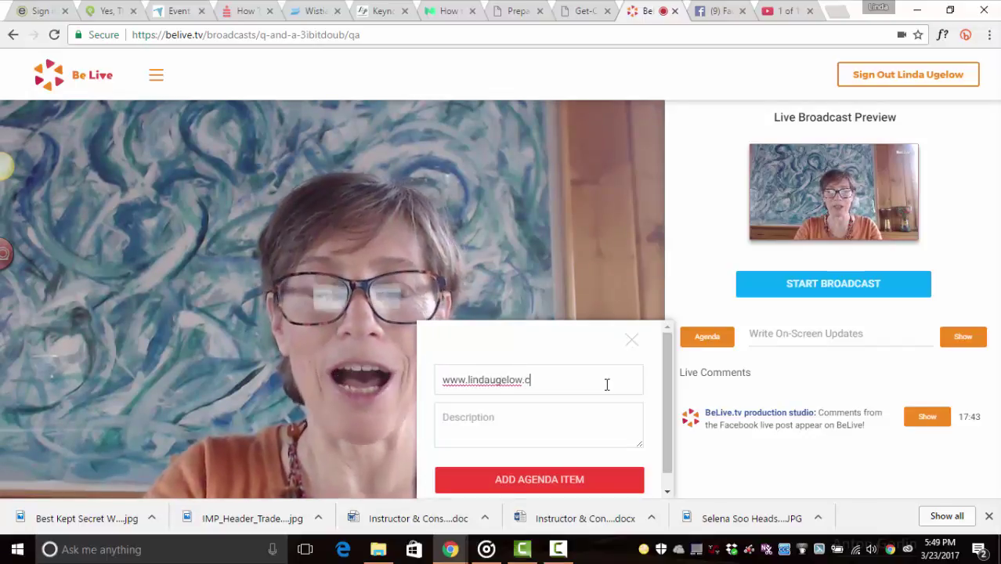
{"action": "type", "text": "om"}
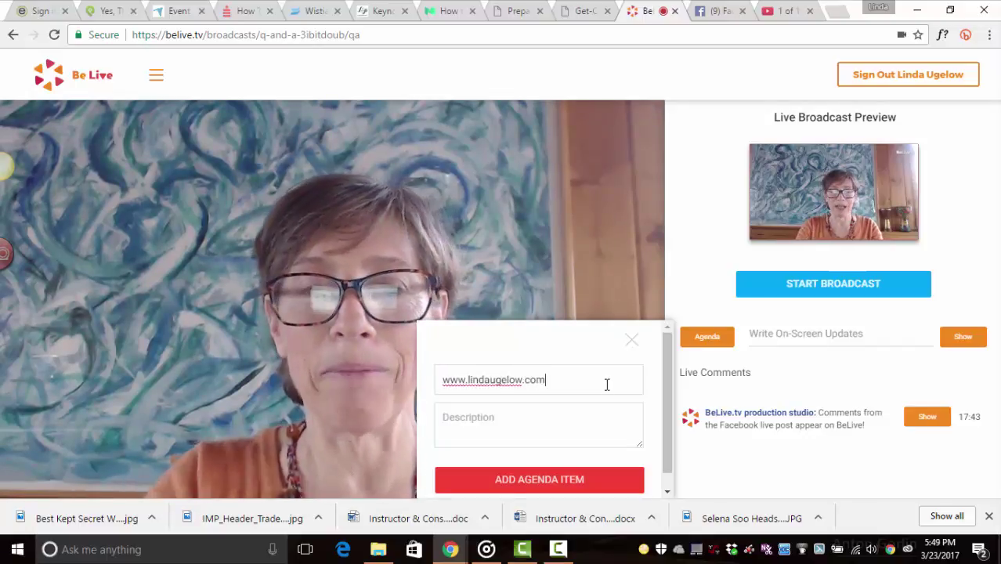
{"action": "left_click", "coordinate": [578, 481]}
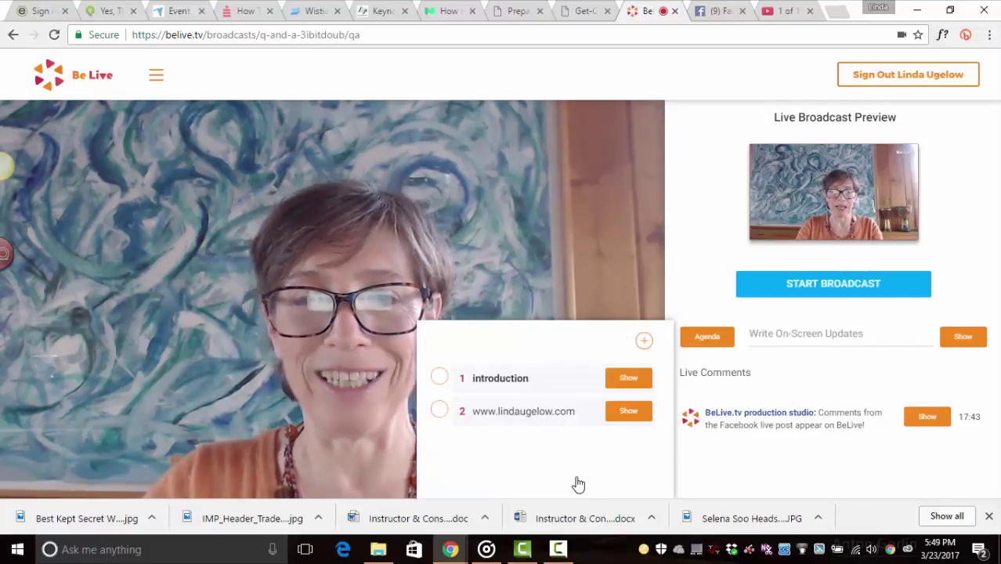
{"action": "left_click", "coordinate": [637, 413]}
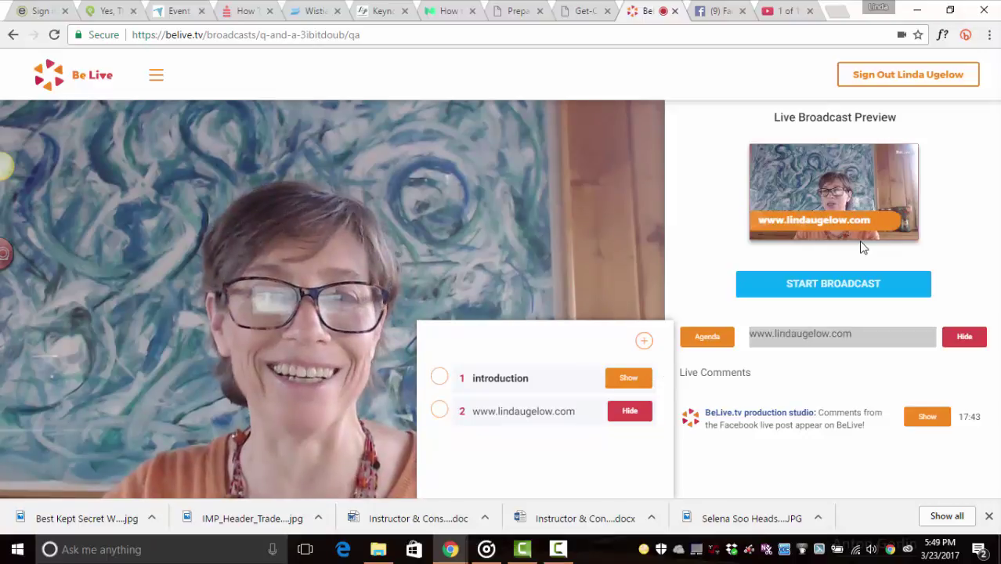
{"action": "left_click", "coordinate": [705, 339]}
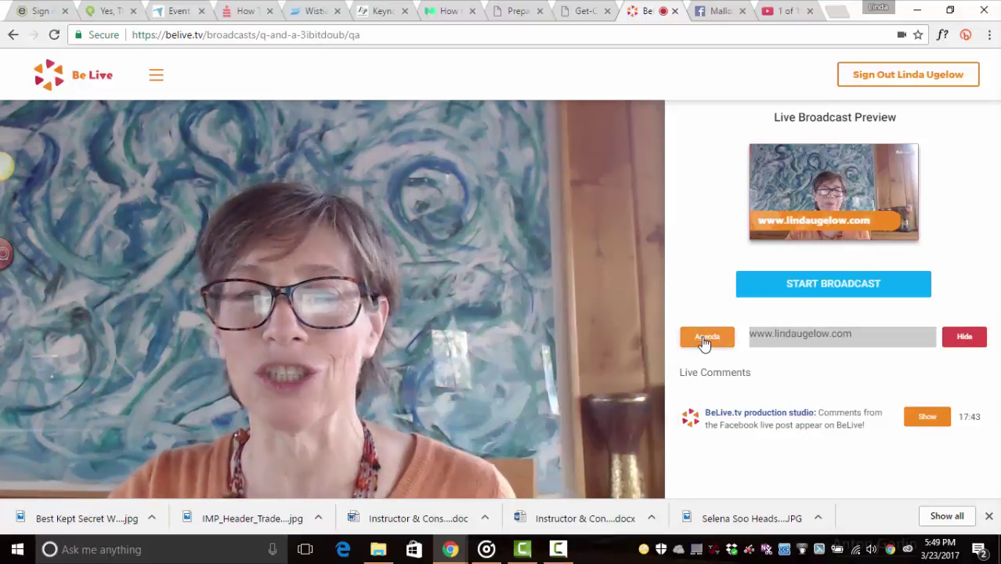
Step: Bring up the prompt for starting the live broadcast and dismiss it without going live
{"action": "left_click", "coordinate": [830, 290]}
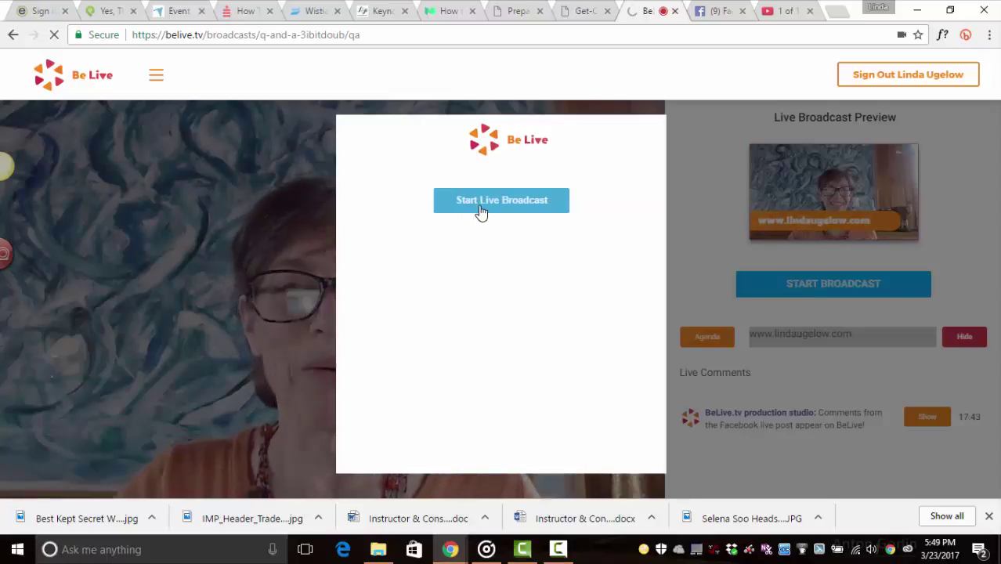
{"action": "left_click", "coordinate": [482, 212]}
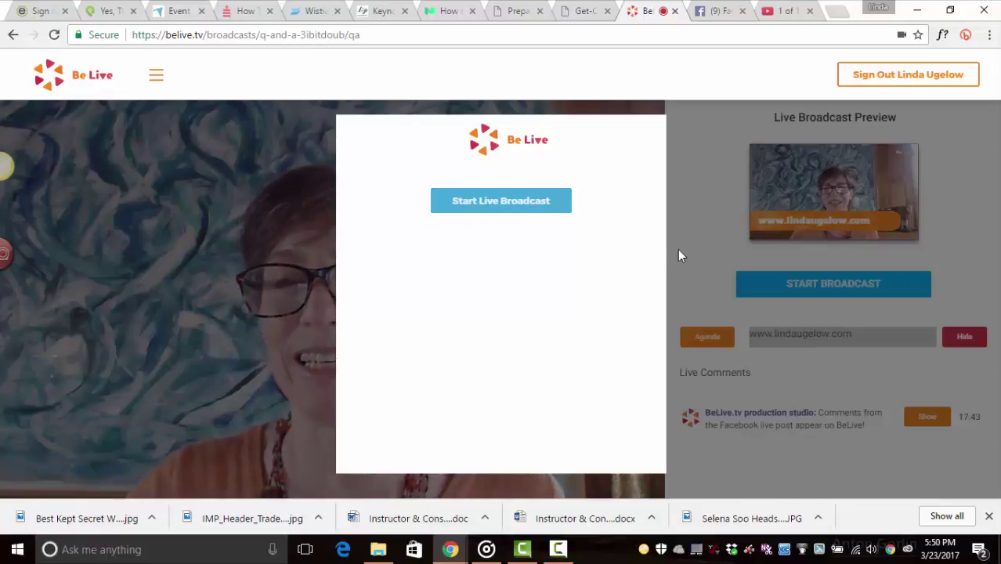
{"action": "left_click", "coordinate": [698, 241]}
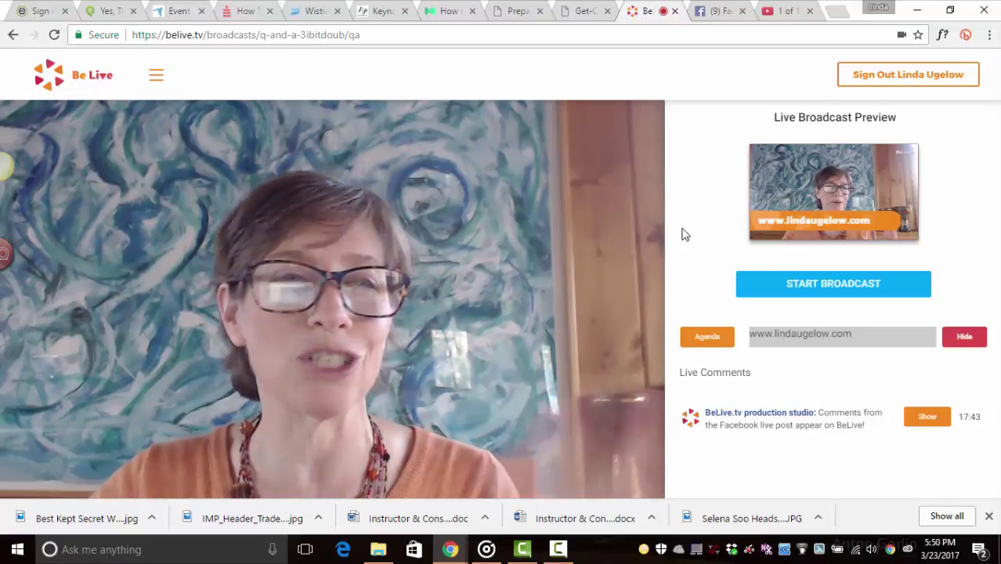
Step: Delete the "Be Live Q and A" broadcast from the My Broadcasts list without also deleting the live video from Facebook
{"action": "left_click", "coordinate": [157, 78]}
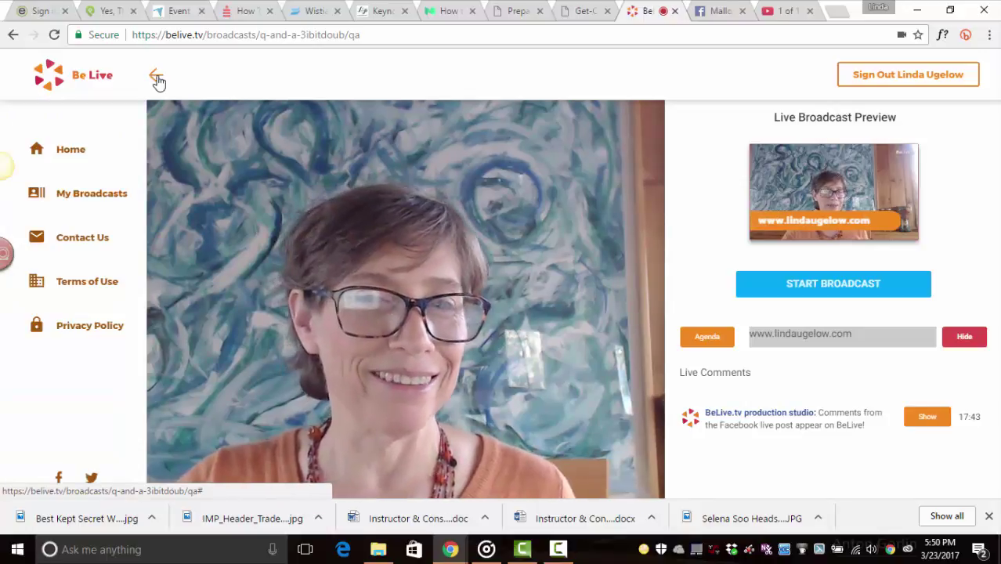
{"action": "left_click", "coordinate": [94, 196]}
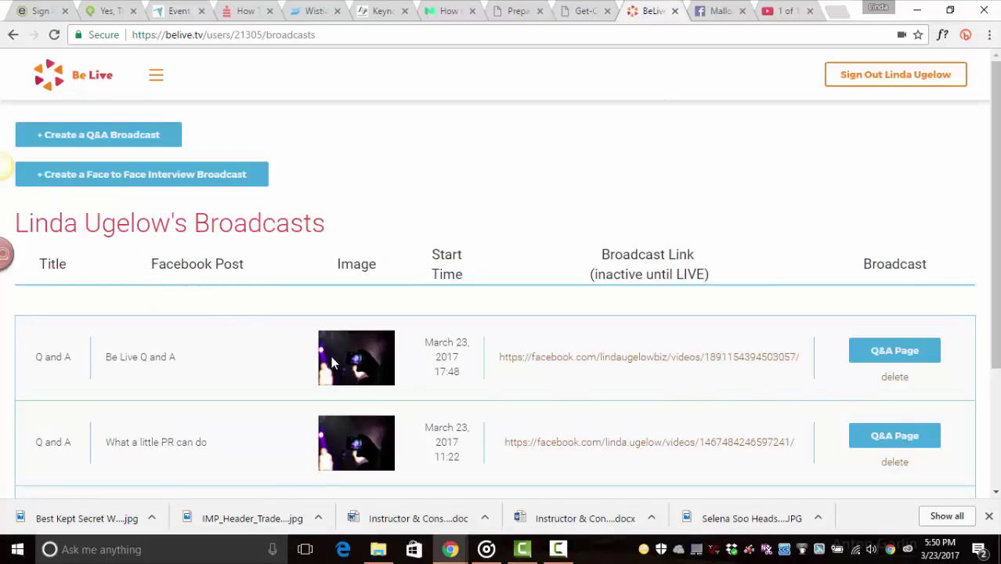
{"action": "left_click", "coordinate": [892, 377]}
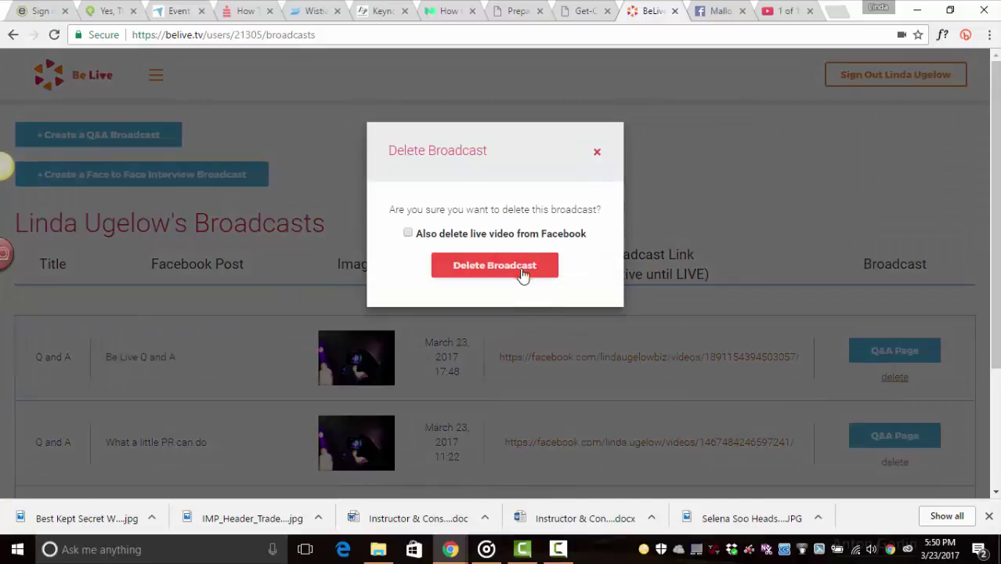
{"action": "left_click", "coordinate": [522, 270]}
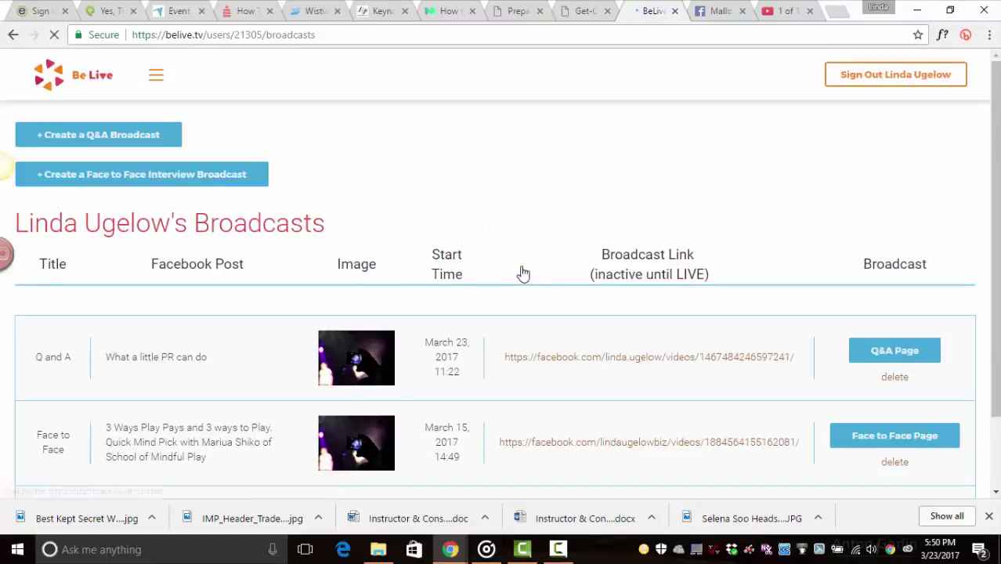